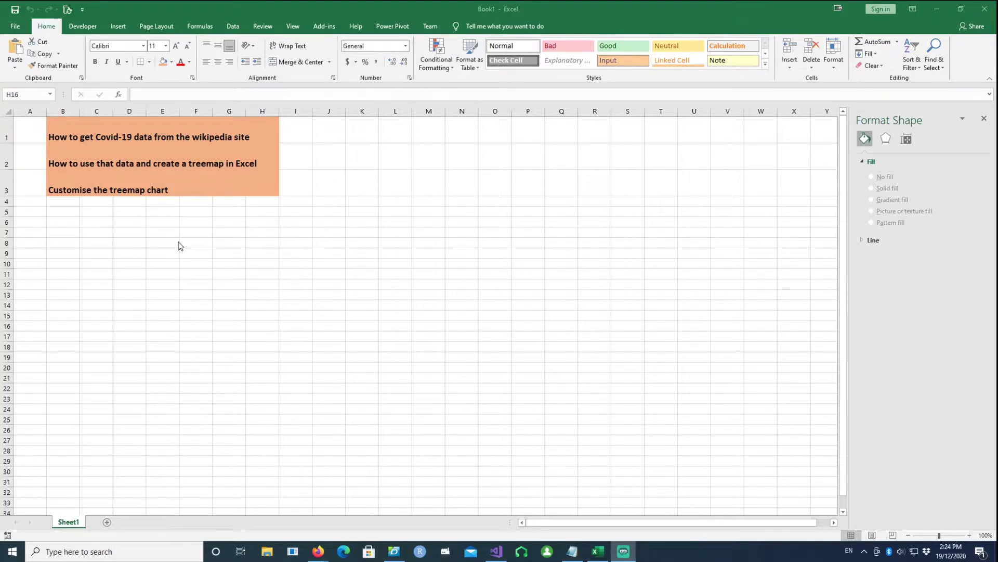
Bring the Excel workbook window back into focus
{"action": "left_click", "coordinate": [106, 523]}
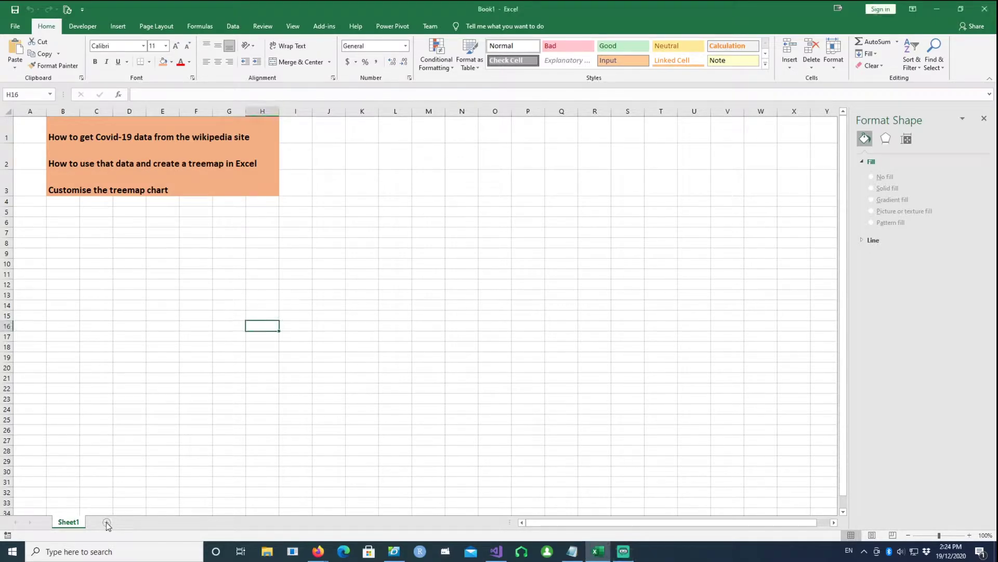
Add a blank worksheet, then review the Wikipedia COVID-19 table's 19 December 2020 update date
{"action": "left_click", "coordinate": [107, 522]}
{"action": "key", "text": "alt+Tab"}
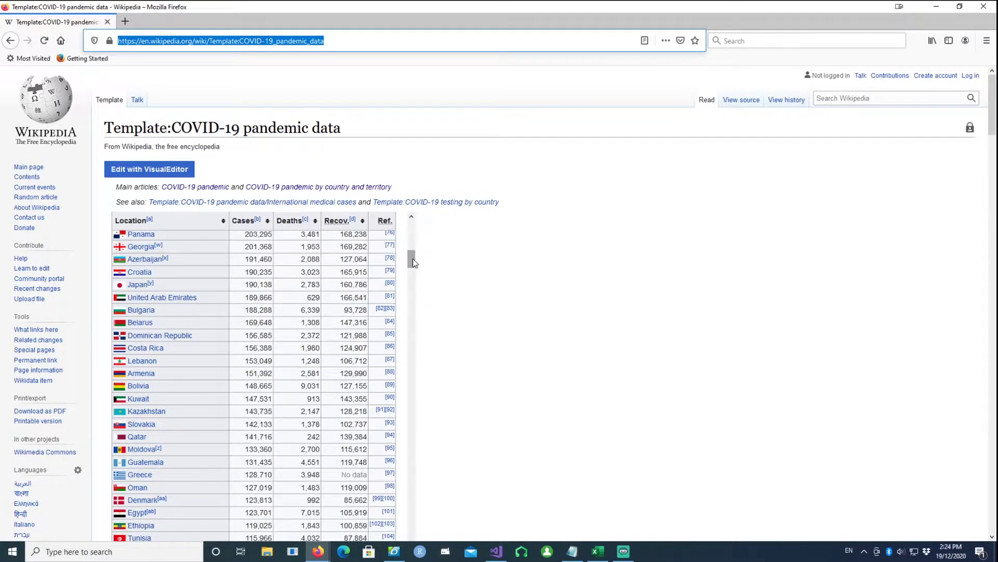
{"action": "scroll", "coordinate": [413, 263], "scroll_direction": "down", "scroll_amount": 10}
{"action": "left_click_drag", "start_coordinate": [160, 316], "coordinate": [223, 316]}
{"action": "scroll", "coordinate": [260, 234], "scroll_direction": "down", "scroll_amount": 2}
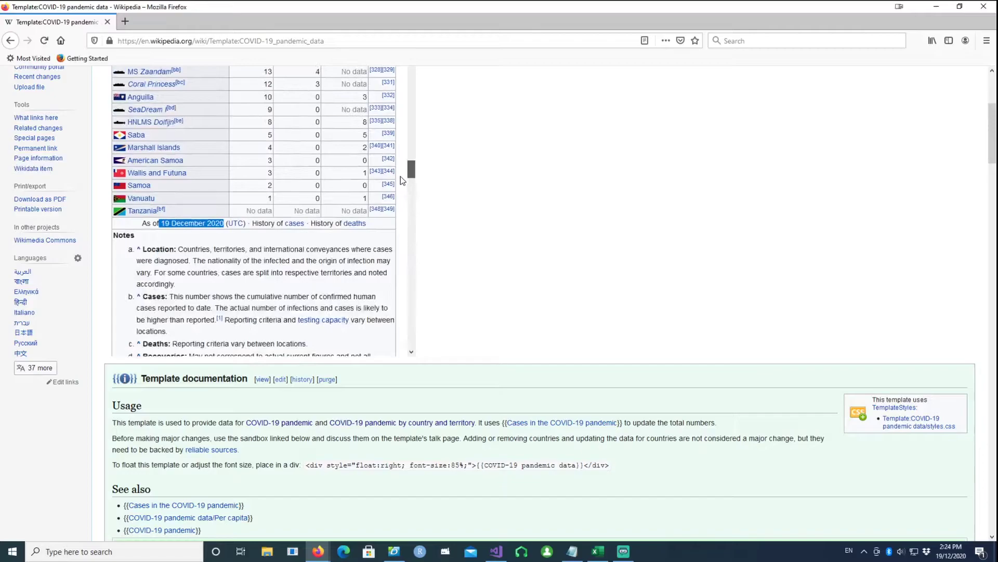
{"action": "left_click", "coordinate": [177, 223]}
{"action": "left_click_drag", "start_coordinate": [142, 223], "coordinate": [212, 225]}
{"action": "left_click_drag", "start_coordinate": [411, 169], "coordinate": [416, 78]}
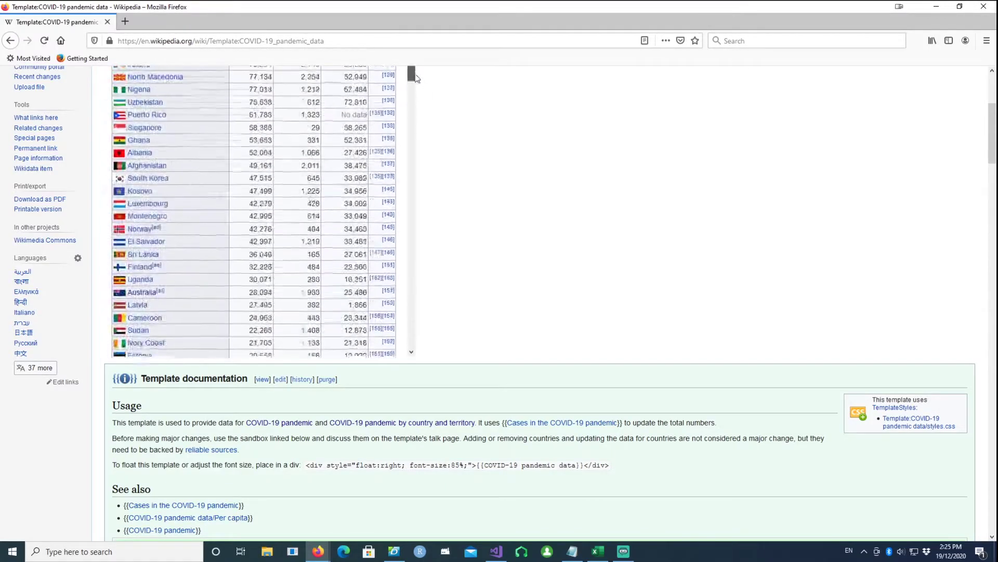
Copy the Wikipedia page's web address from the address bar
{"action": "left_click", "coordinate": [332, 40]}
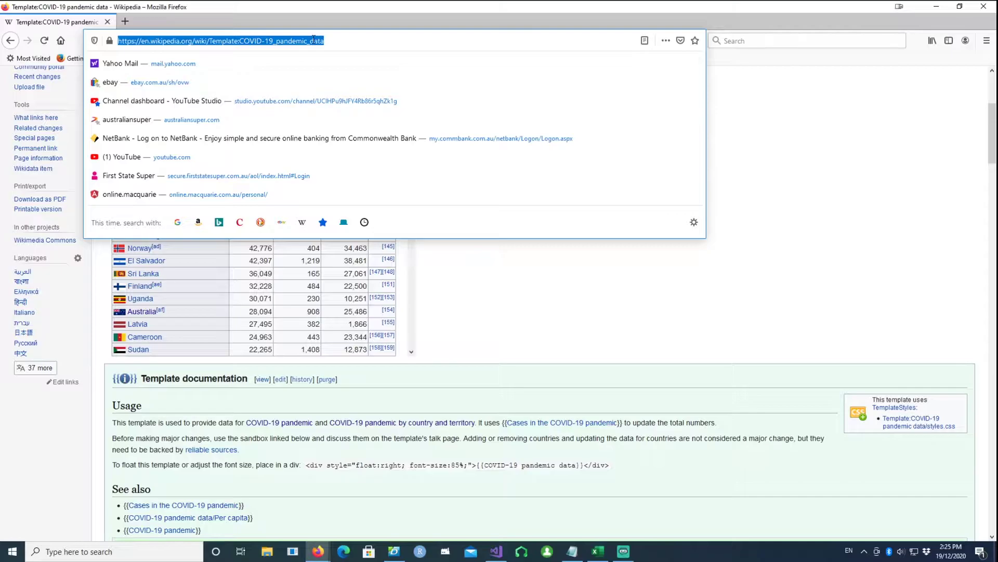
{"action": "right_click", "coordinate": [314, 39]}
{"action": "left_click", "coordinate": [345, 74]}
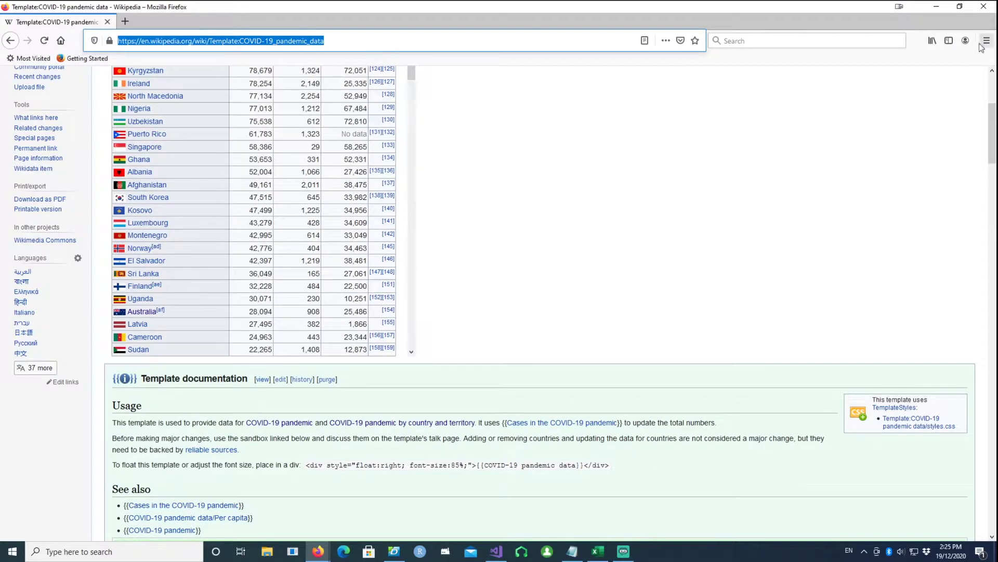
Create a From Web query at Sheet3 cell A1 using the pasted Wikipedia address, and import it
{"action": "left_click", "coordinate": [936, 7]}
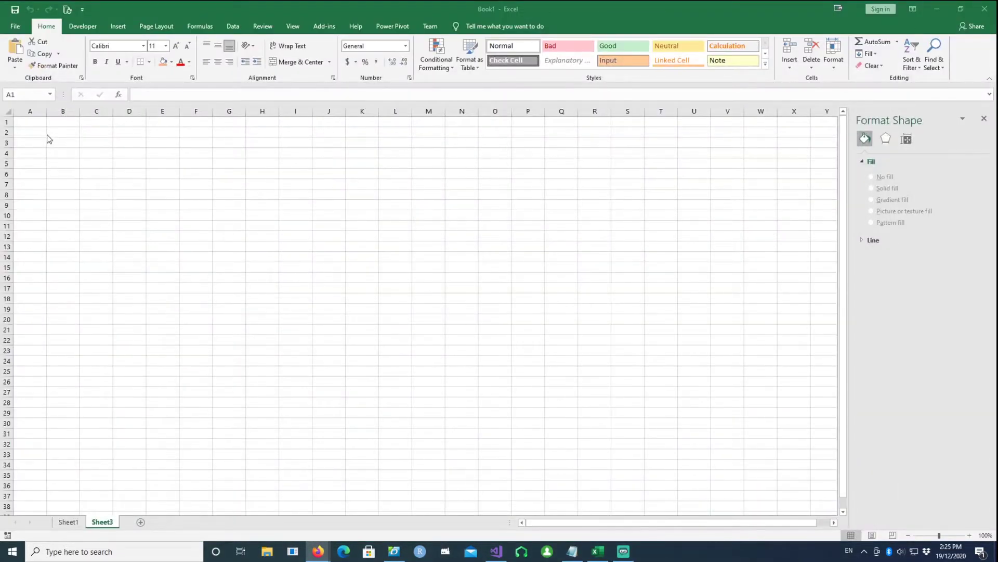
{"action": "left_click", "coordinate": [31, 122]}
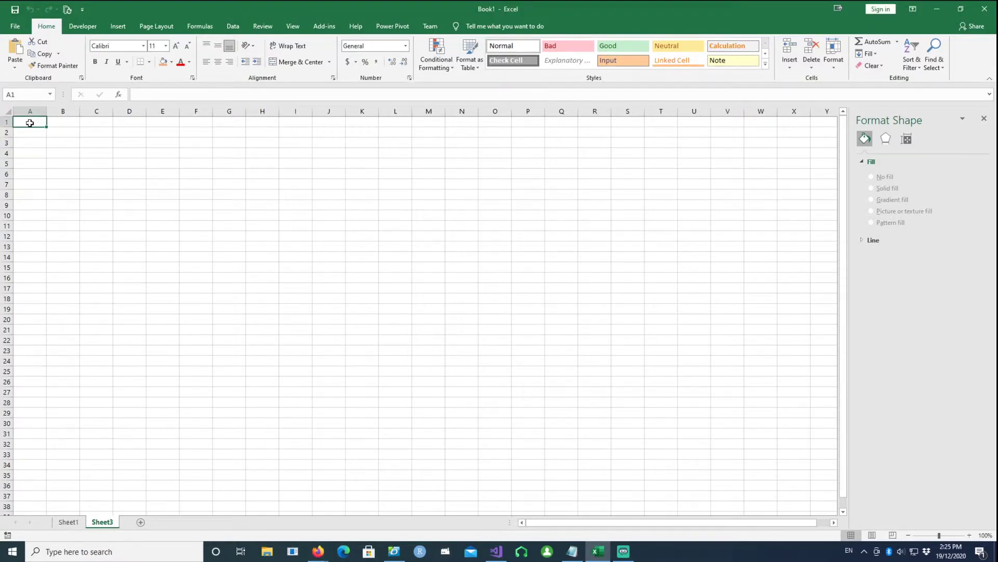
{"action": "left_click", "coordinate": [233, 27]}
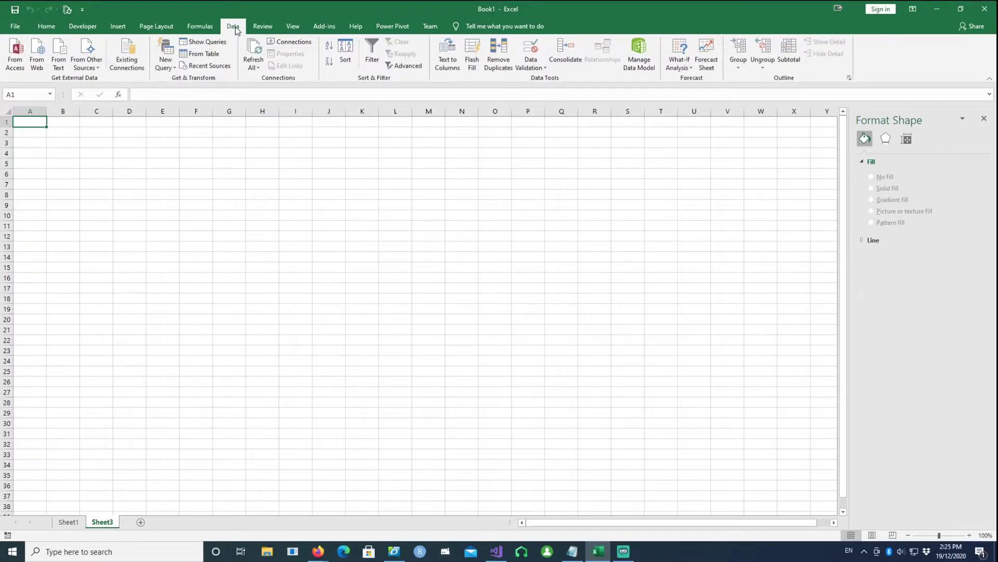
{"action": "left_click", "coordinate": [40, 56]}
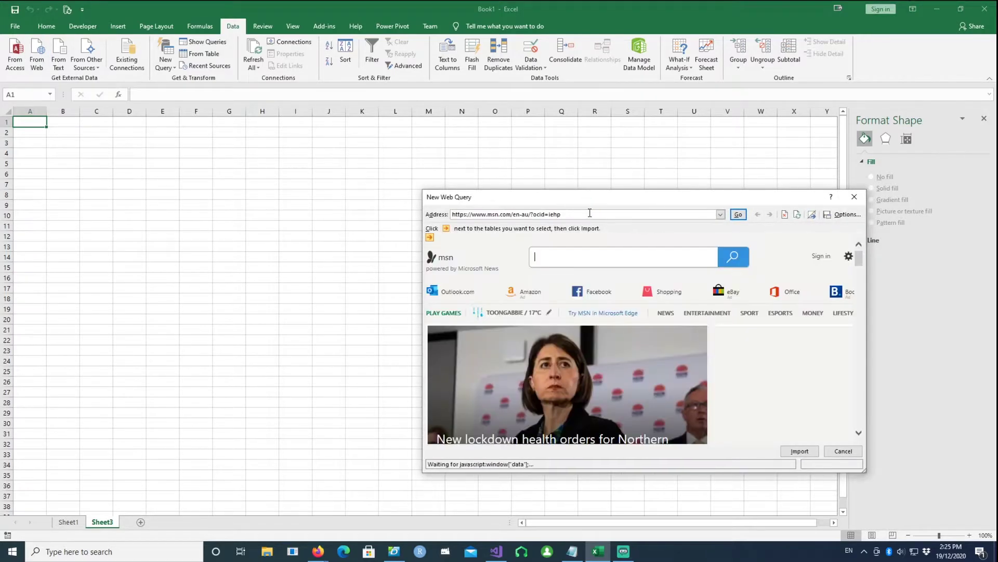
{"action": "left_click_drag", "start_coordinate": [576, 213], "coordinate": [435, 214]}
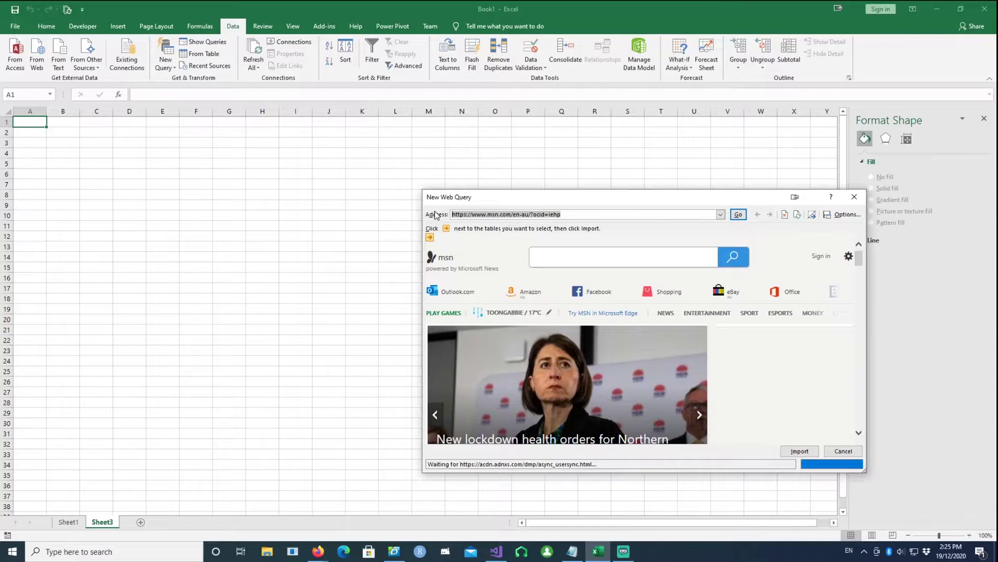
{"action": "key", "text": "ctrl+v"}
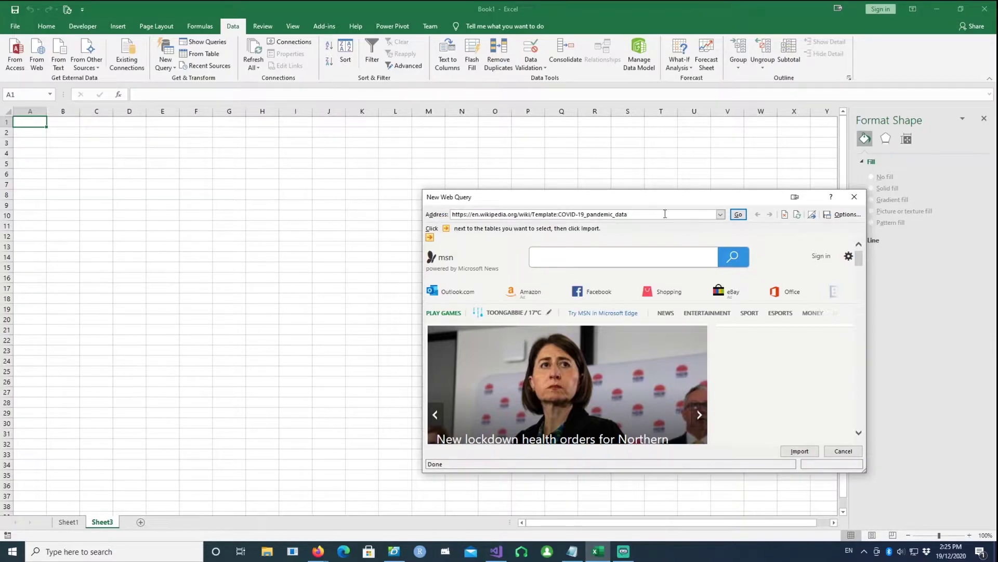
{"action": "left_click", "coordinate": [738, 215]}
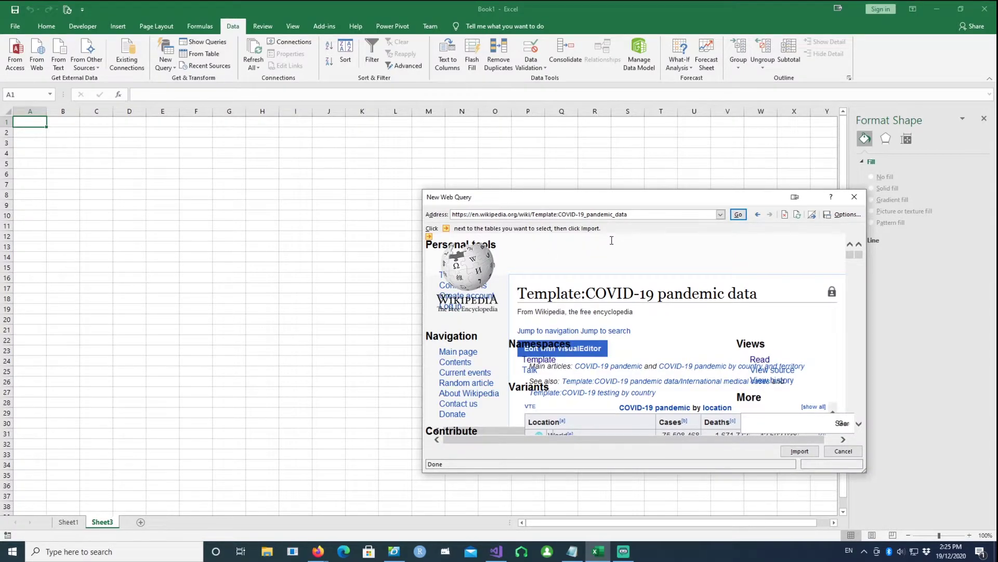
{"action": "left_click", "coordinate": [793, 452]}
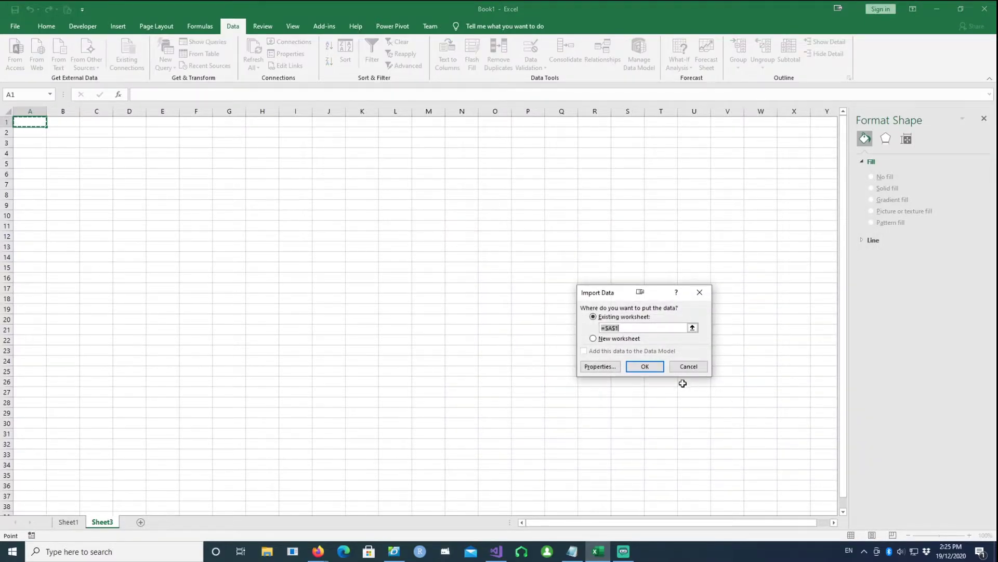
Place the imported data at A1 and select the country names and case counts below World
{"action": "left_click", "coordinate": [644, 367]}
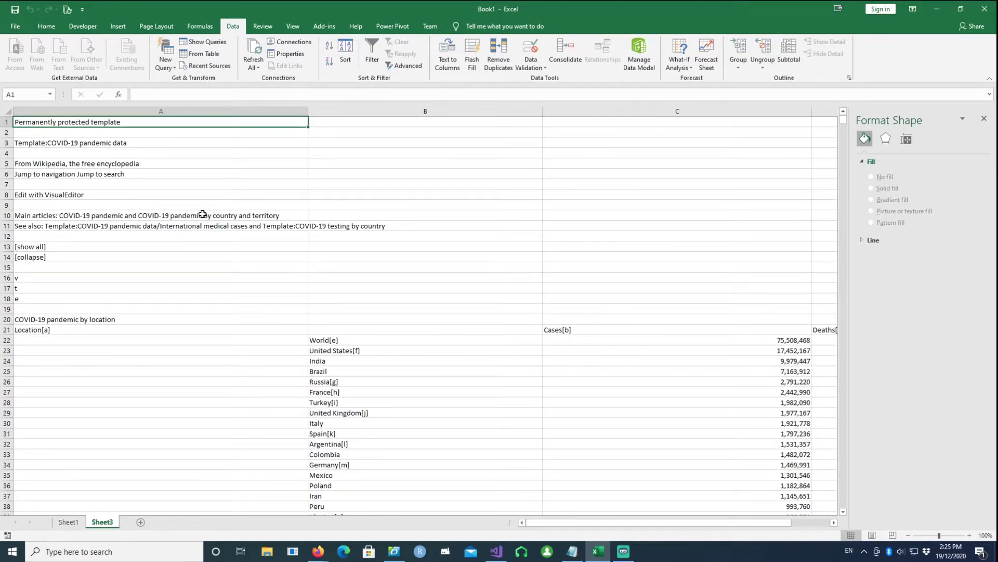
{"action": "scroll", "coordinate": [184, 208], "scroll_direction": "down", "scroll_amount": 6}
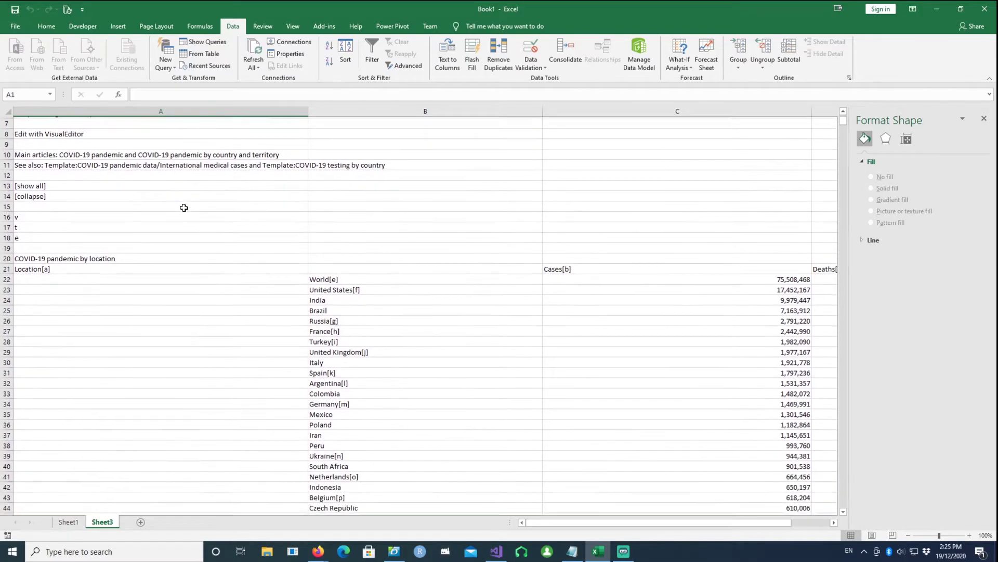
{"action": "scroll", "coordinate": [390, 314], "scroll_direction": "down", "scroll_amount": 4}
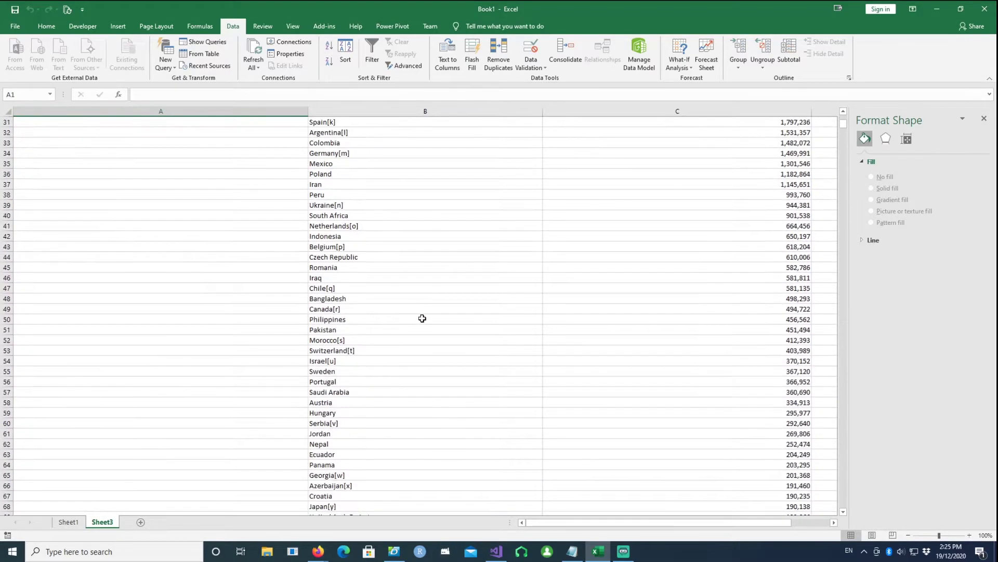
{"action": "scroll", "coordinate": [436, 321], "scroll_direction": "up", "scroll_amount": 6}
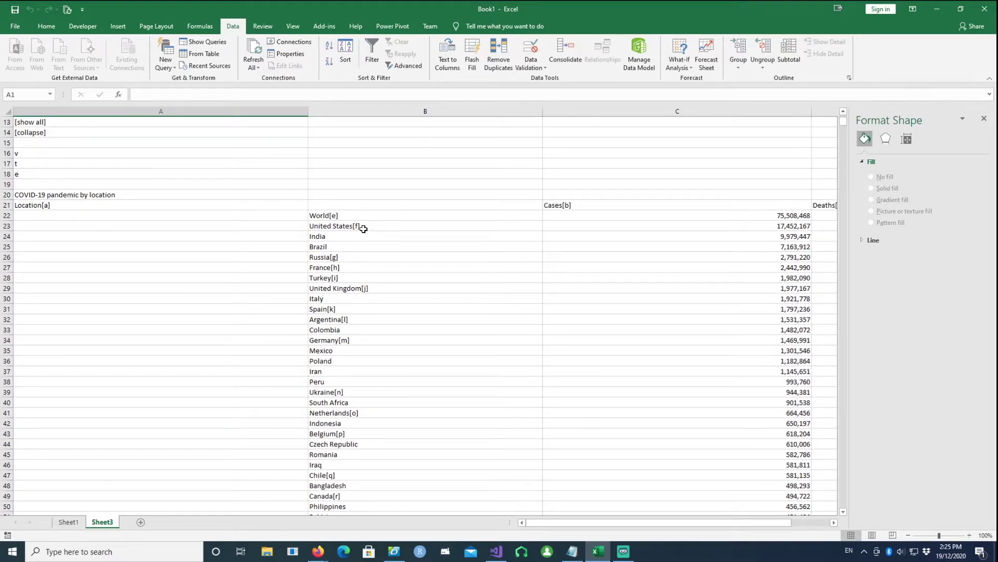
{"action": "left_click_drag", "start_coordinate": [362, 227], "coordinate": [696, 505]}
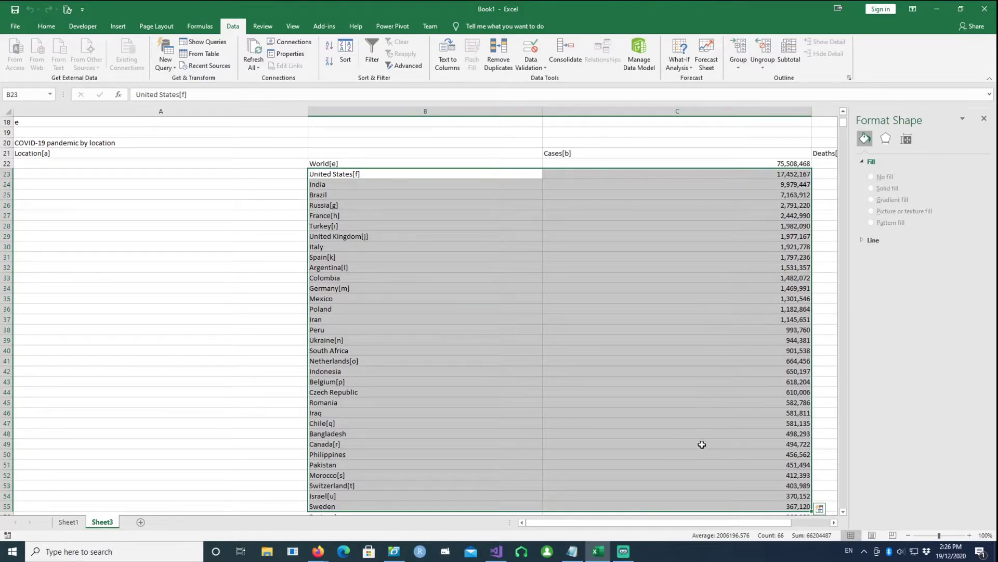
Insert a treemap chart of the selected country case counts
{"action": "left_click", "coordinate": [119, 27]}
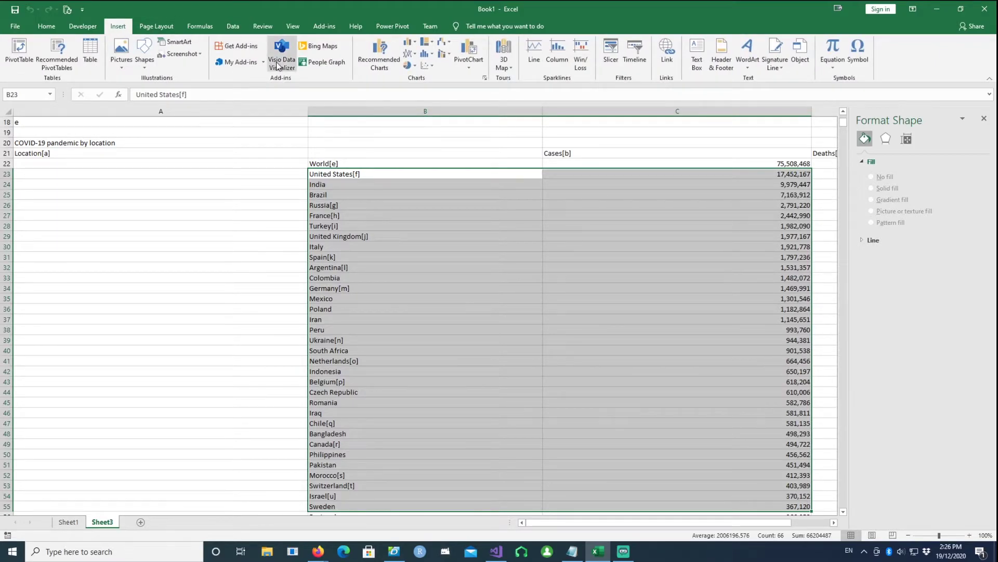
{"action": "left_click", "coordinate": [387, 59]}
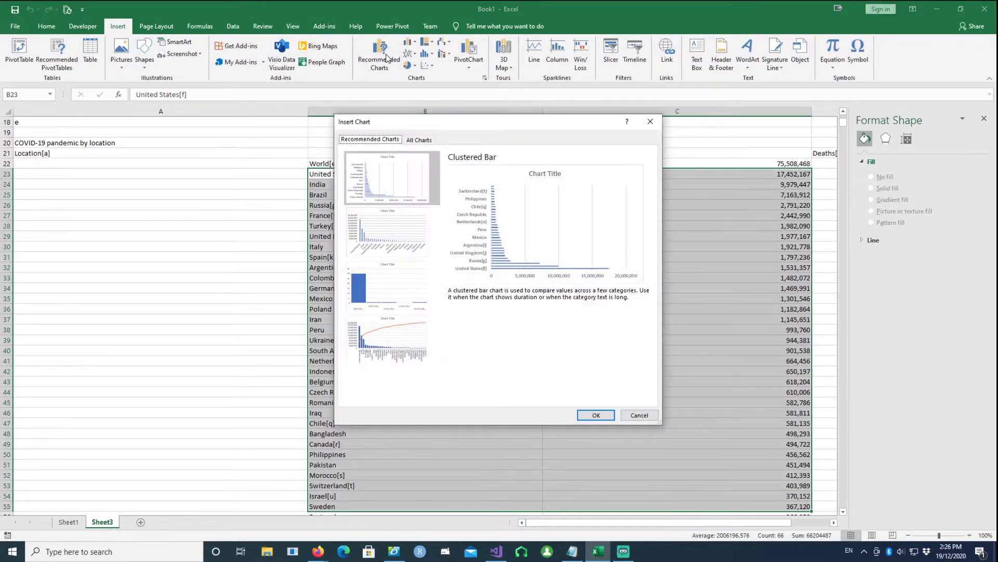
{"action": "left_click", "coordinate": [425, 143]}
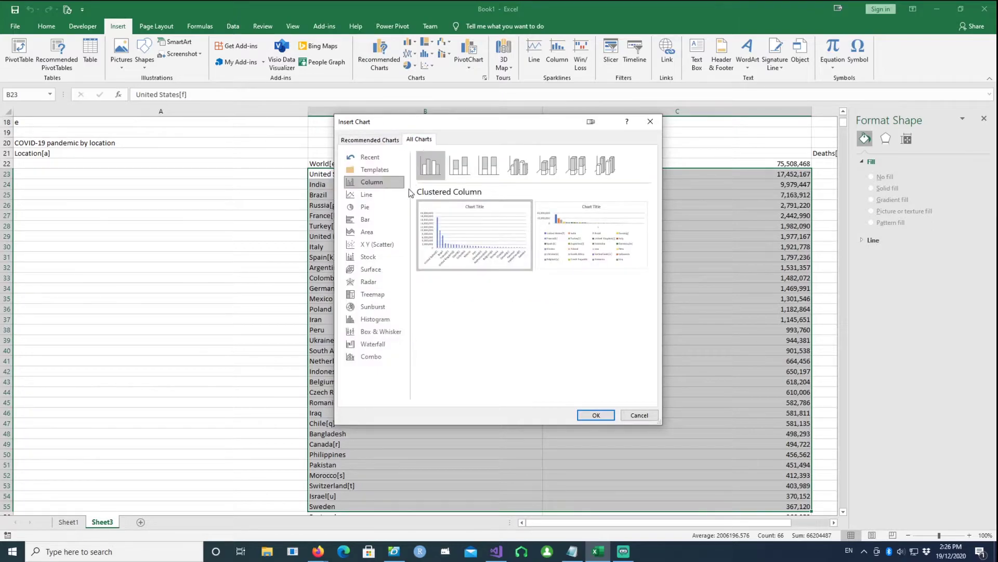
{"action": "left_click", "coordinate": [366, 295]}
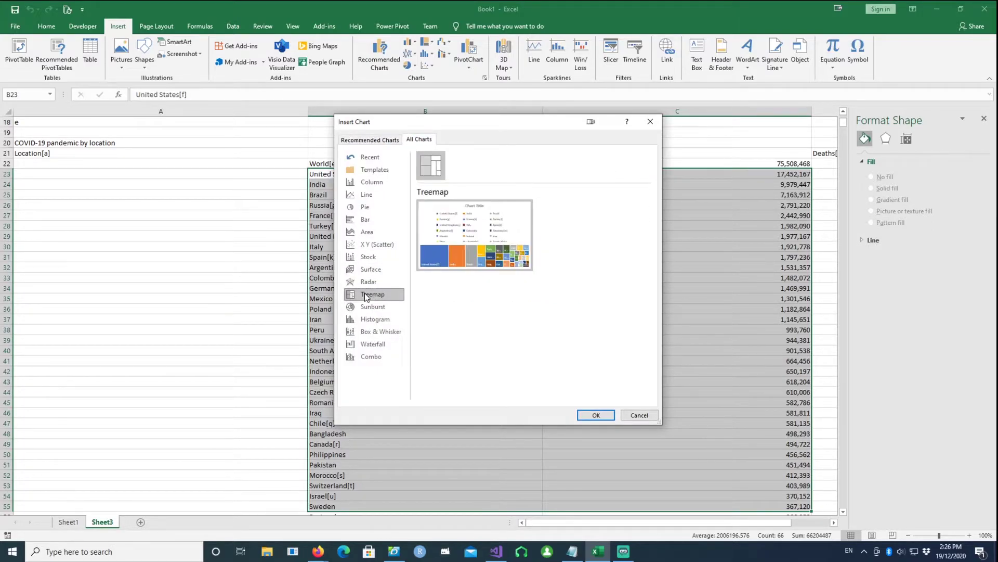
{"action": "left_click", "coordinate": [598, 415]}
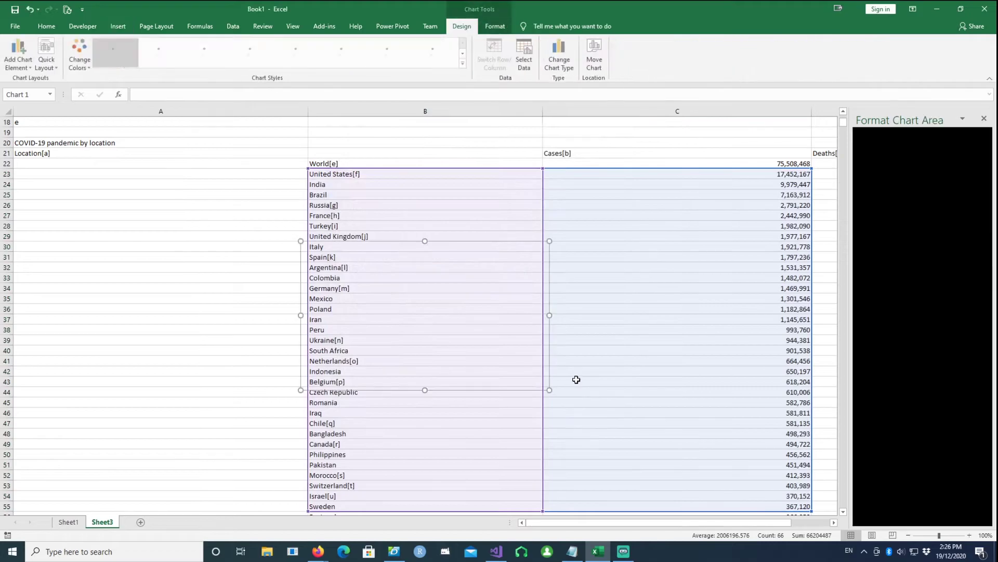
Move the treemap over column A, enlarge it, and shift it up to row 1
{"action": "scroll", "coordinate": [450, 276], "scroll_direction": "down", "scroll_amount": 3}
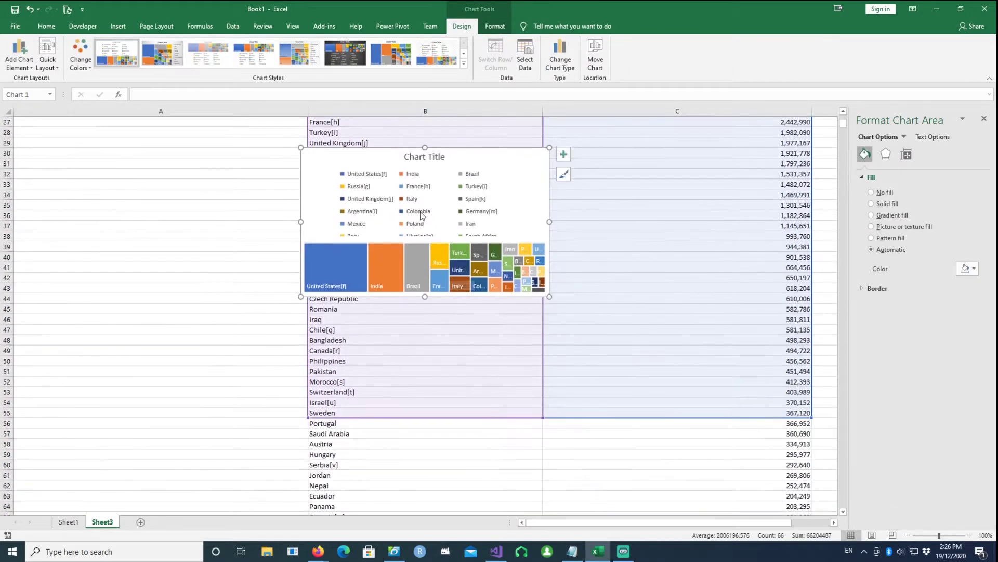
{"action": "left_click_drag", "start_coordinate": [91, 203], "coordinate": [91, 203]}
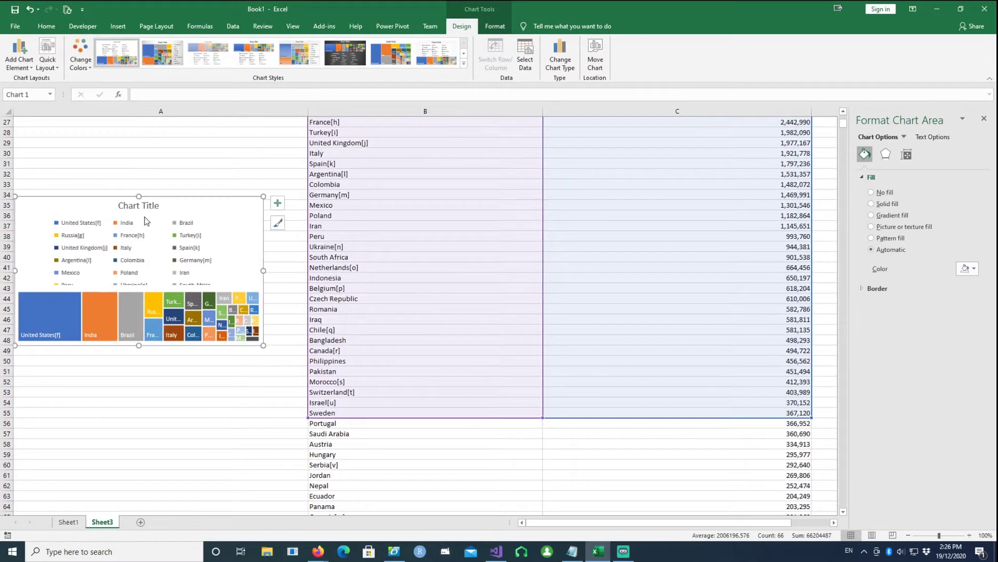
{"action": "left_click_drag", "start_coordinate": [263, 345], "coordinate": [782, 353]}
{"action": "scroll", "coordinate": [710, 384], "scroll_direction": "up", "scroll_amount": 5}
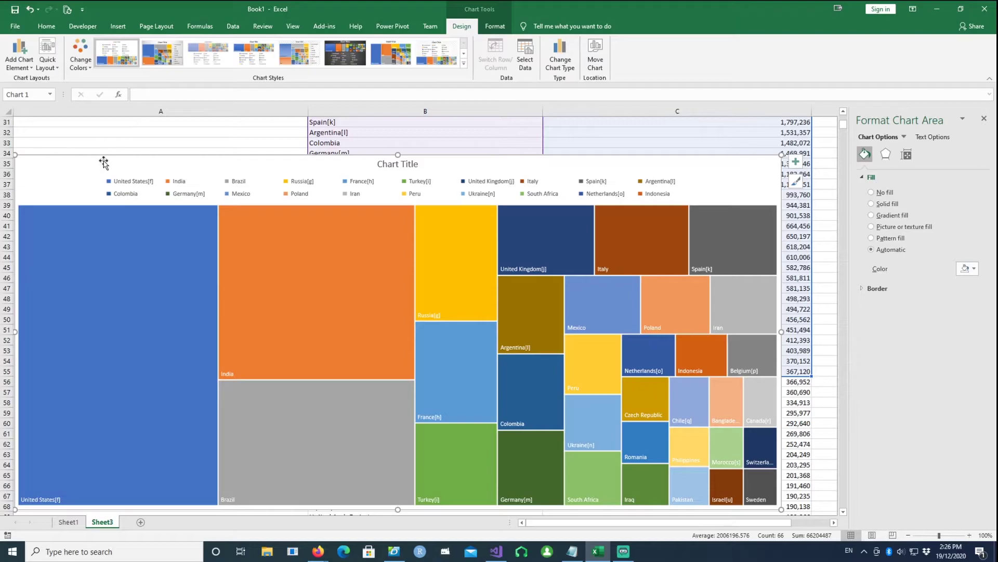
{"action": "left_click_drag", "start_coordinate": [103, 161], "coordinate": [111, 139]}
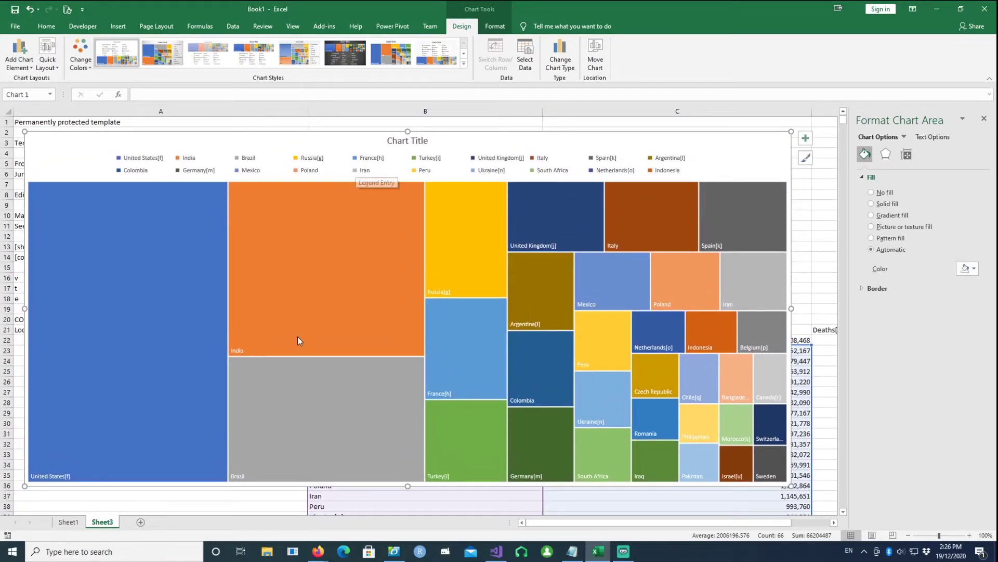
{"action": "mouse_move", "coordinate": [290, 343]}
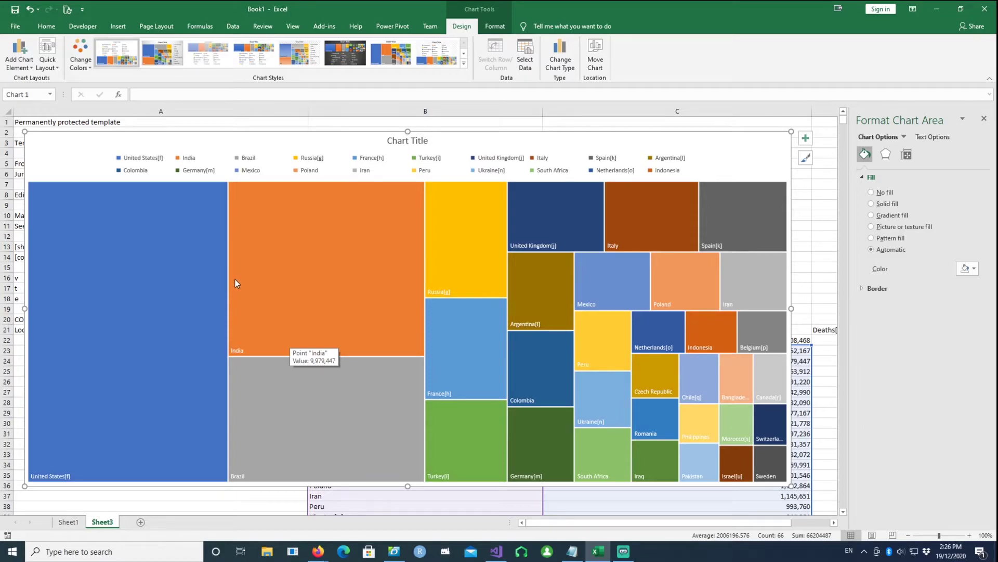
{"action": "left_click", "coordinate": [198, 266]}
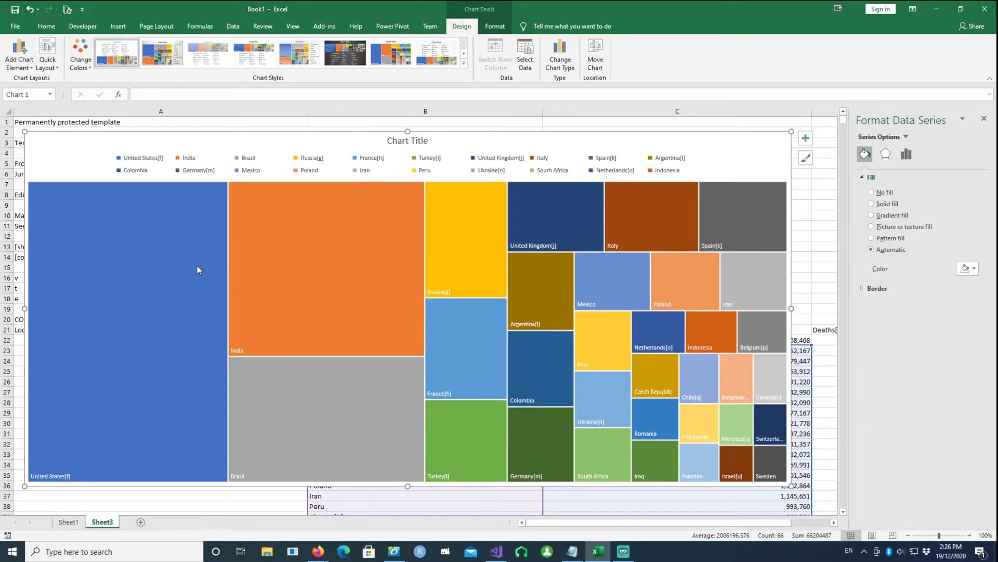
{"action": "left_click", "coordinate": [253, 197]}
{"action": "left_click", "coordinate": [188, 326]}
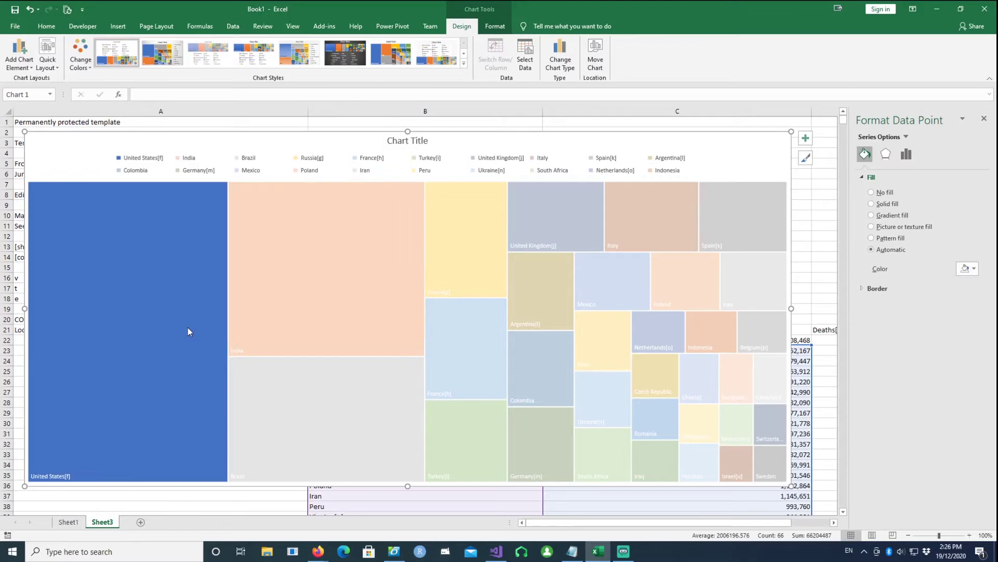
{"action": "left_click", "coordinate": [281, 398]}
{"action": "left_click", "coordinate": [321, 160]}
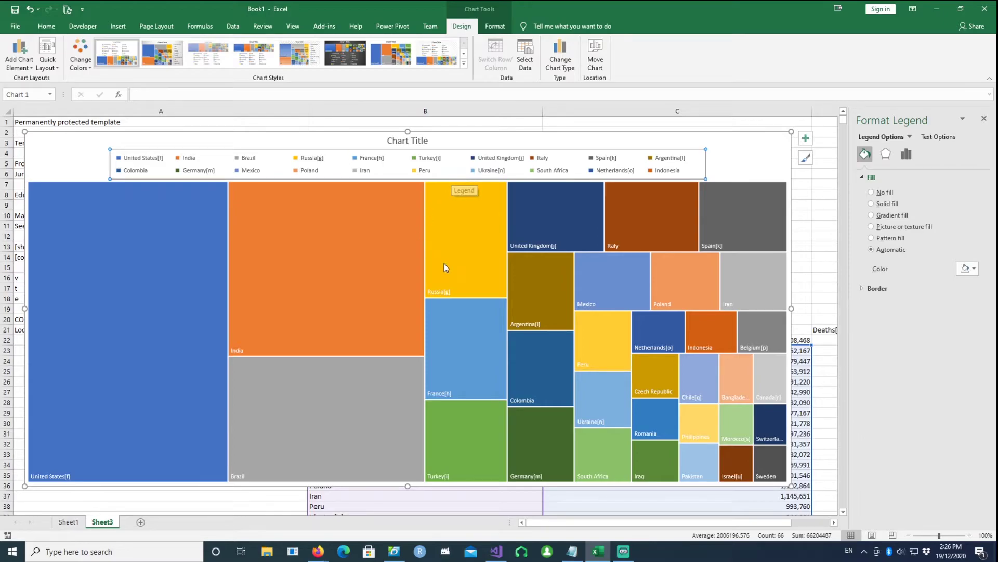
{"action": "mouse_move", "coordinate": [116, 471]}
{"action": "mouse_move", "coordinate": [136, 300]}
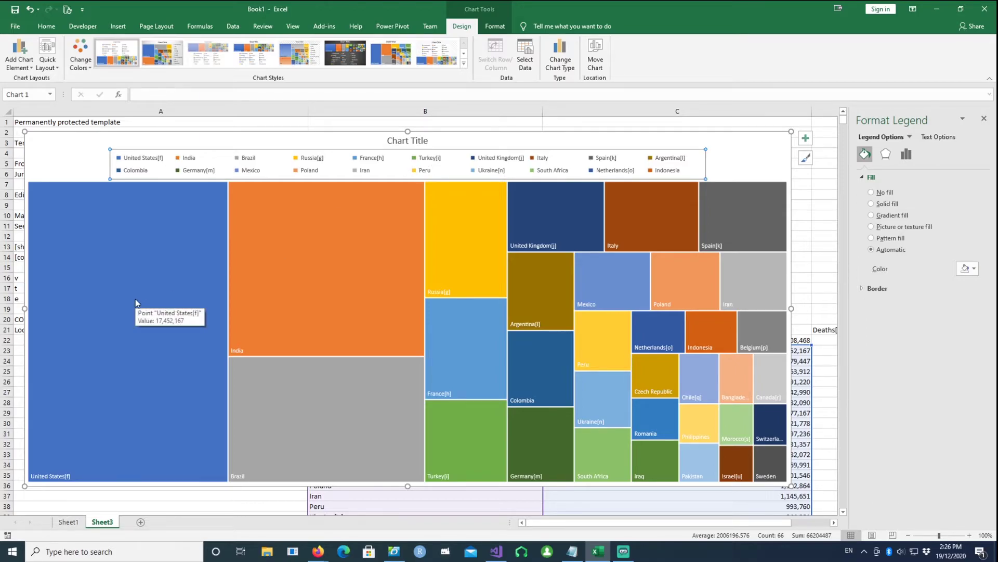
Add Value to the treemap data labels, using a (New Line) separator under each country name
{"action": "left_click", "coordinate": [179, 229]}
{"action": "left_click", "coordinate": [27, 67]}
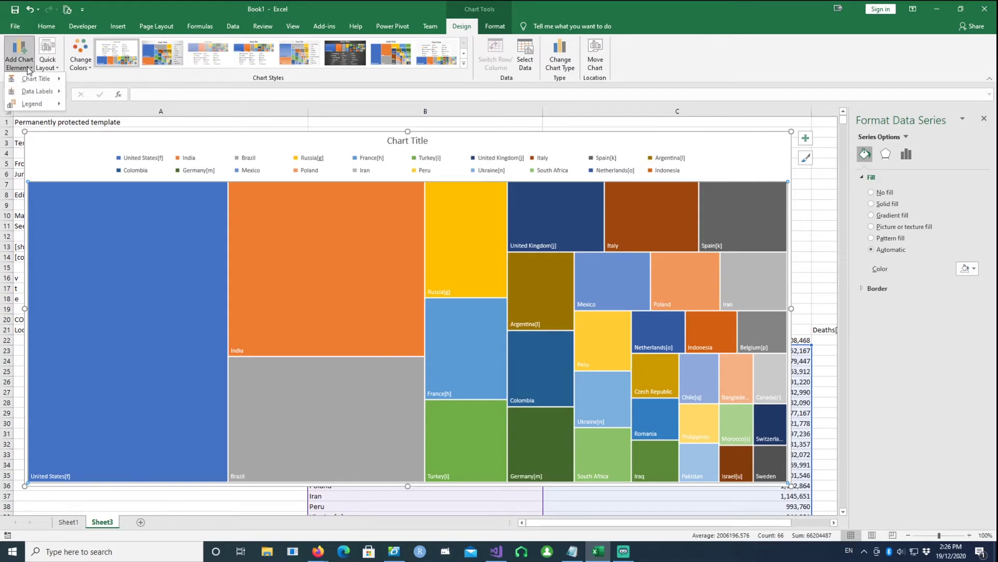
{"action": "mouse_move", "coordinate": [39, 95]}
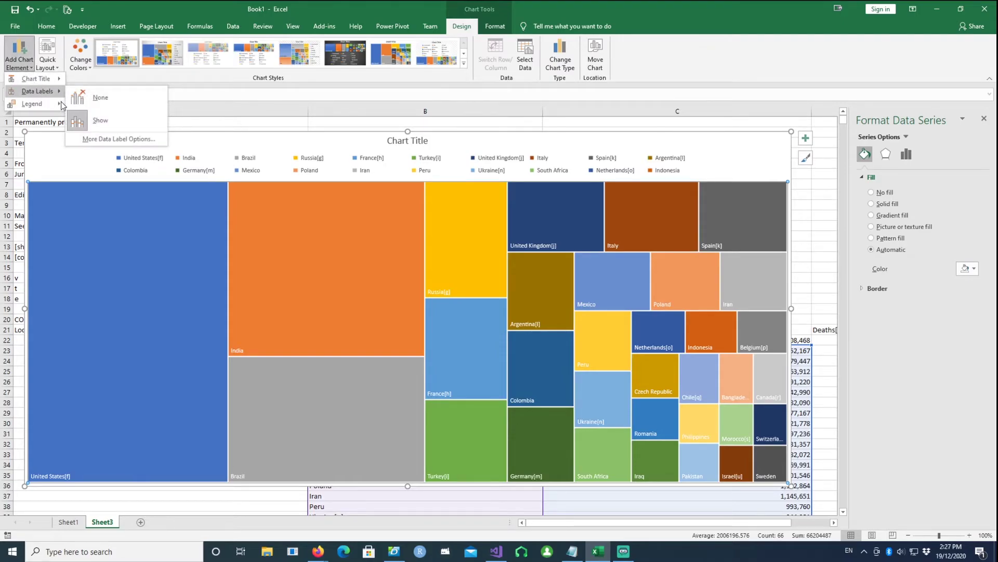
{"action": "left_click", "coordinate": [99, 138]}
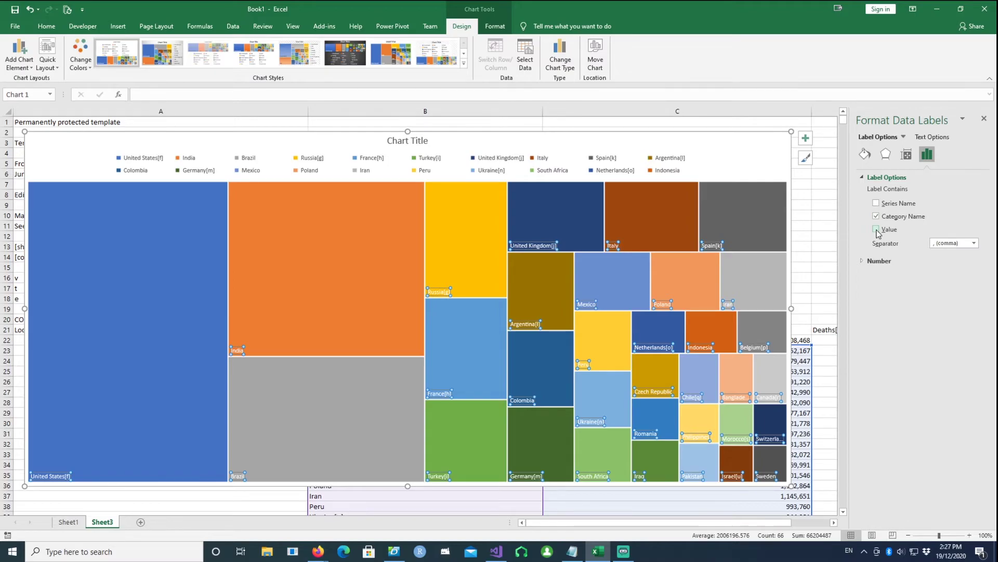
{"action": "left_click", "coordinate": [876, 229]}
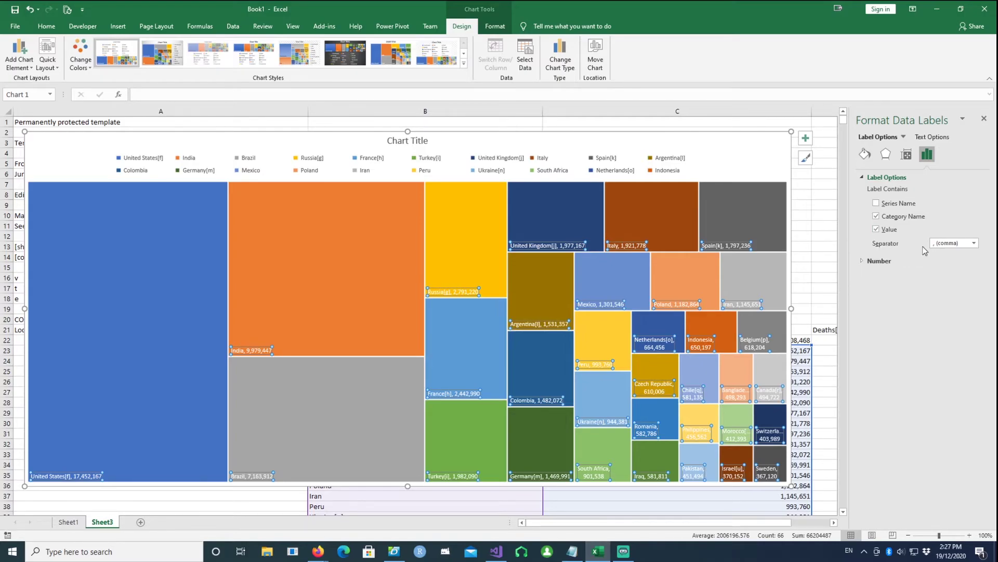
{"action": "left_click", "coordinate": [974, 244]}
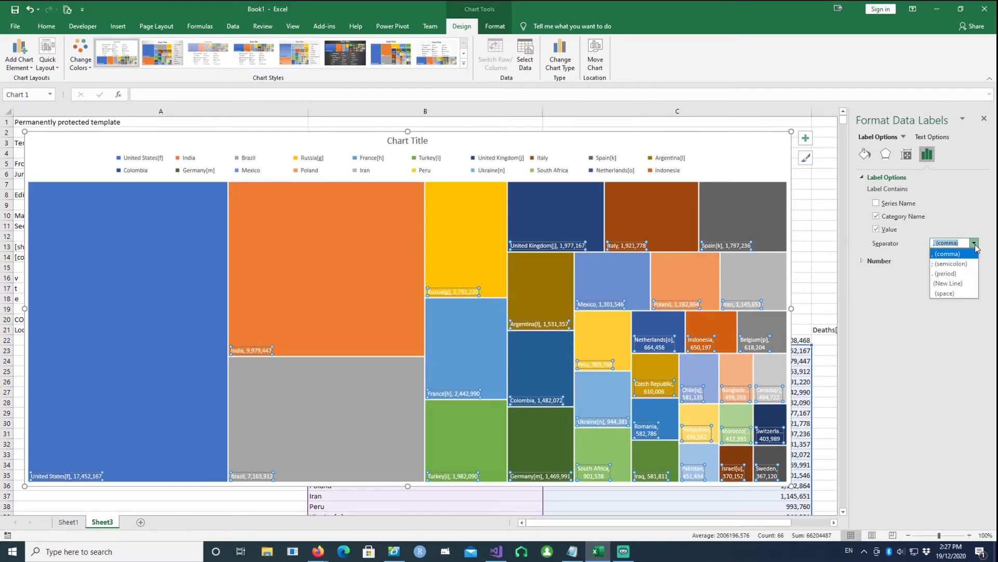
{"action": "left_click", "coordinate": [958, 283]}
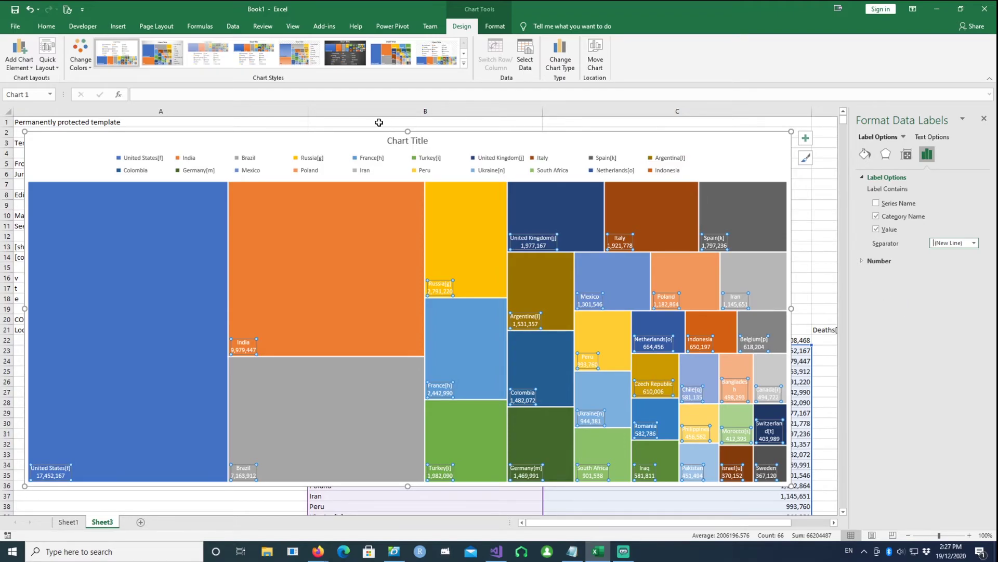
Remove the chart legend by setting Legend to None
{"action": "left_click", "coordinate": [30, 69]}
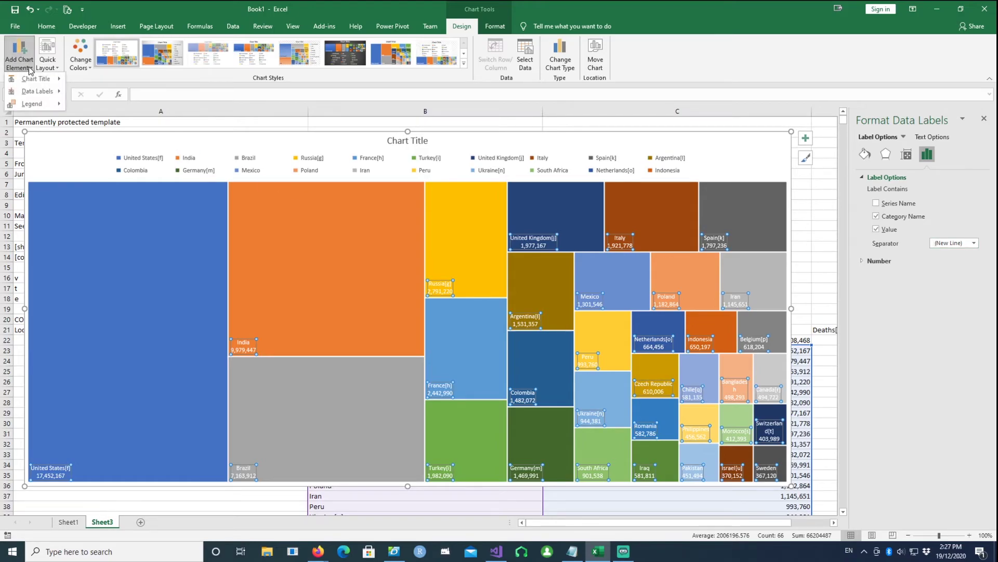
{"action": "mouse_move", "coordinate": [42, 102]}
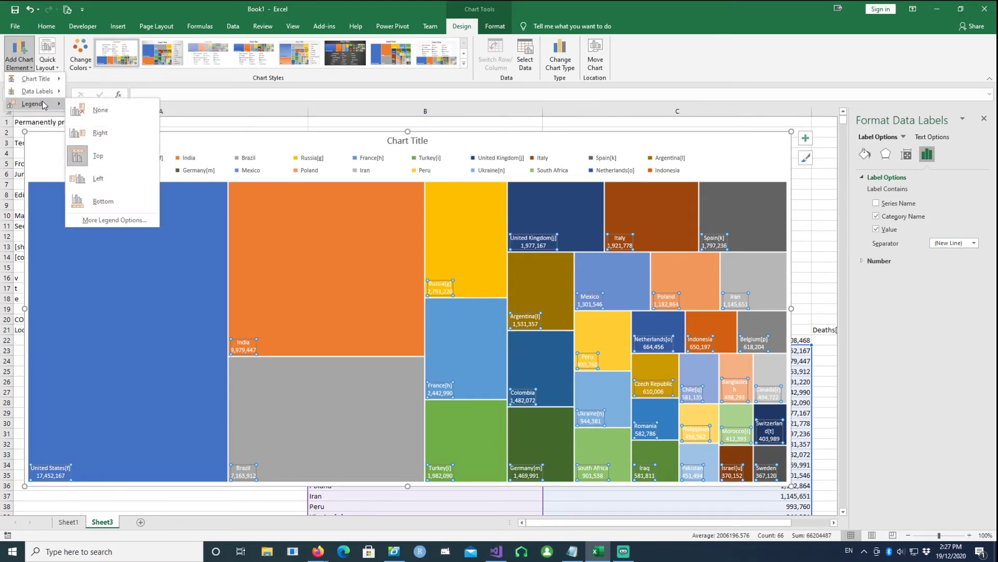
{"action": "left_click", "coordinate": [86, 110]}
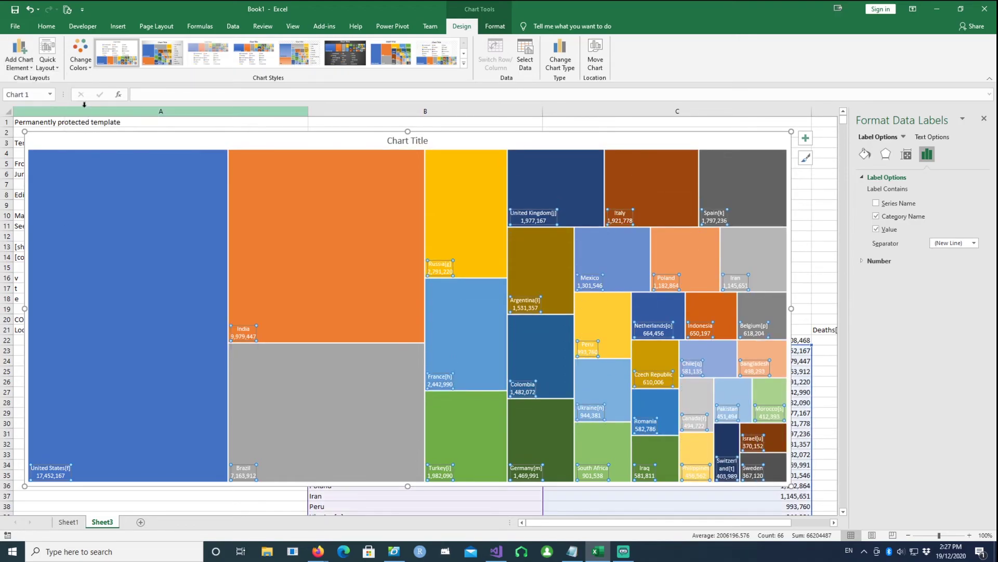
Replace the chart title with 'Covid-19 Treemap in Excel'
{"action": "left_click", "coordinate": [399, 142]}
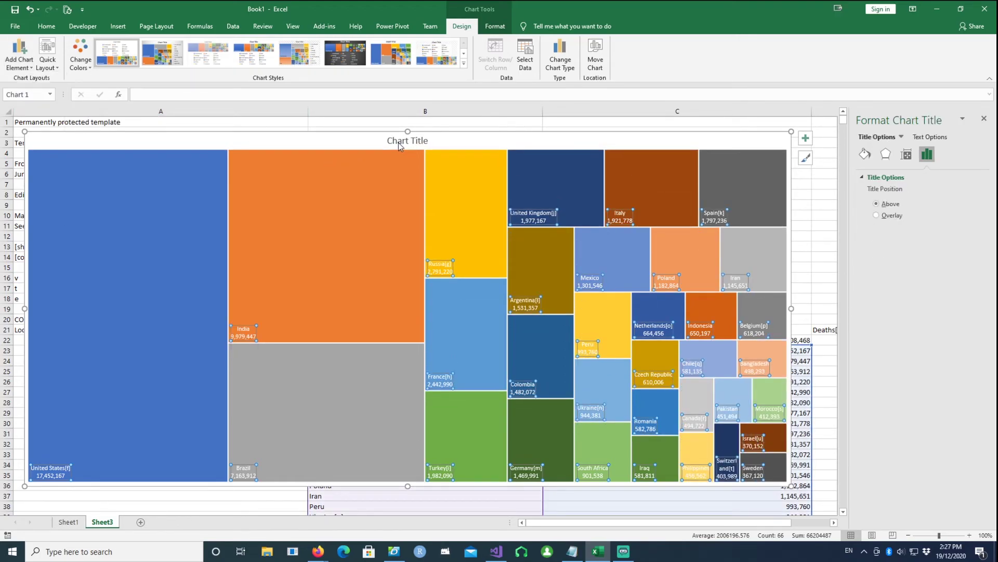
{"action": "triple_click", "coordinate": [398, 143]}
{"action": "type", "text": "Cov"}
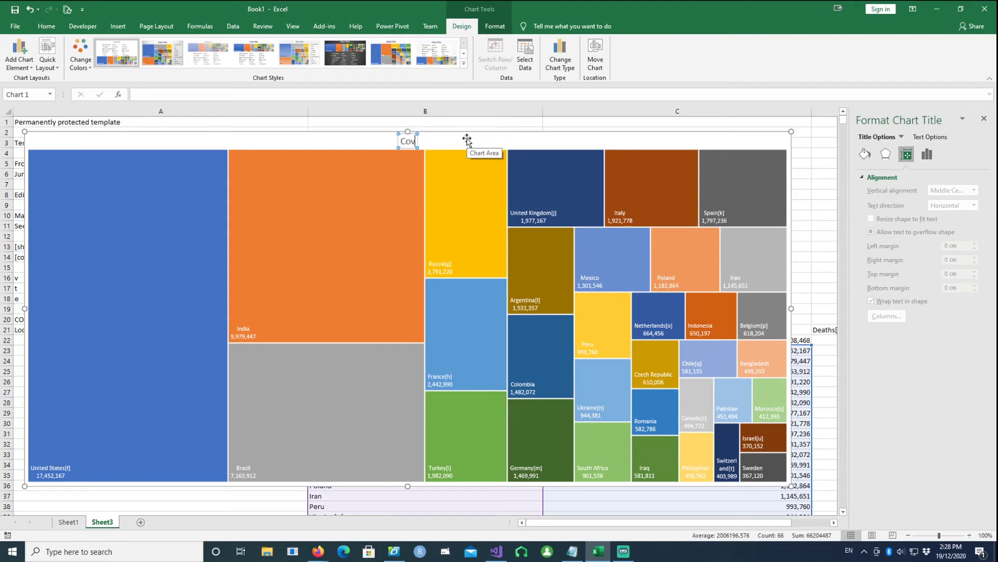
{"action": "type", "text": "id"}
{"action": "type", "text": "-19 Treemap in E"}
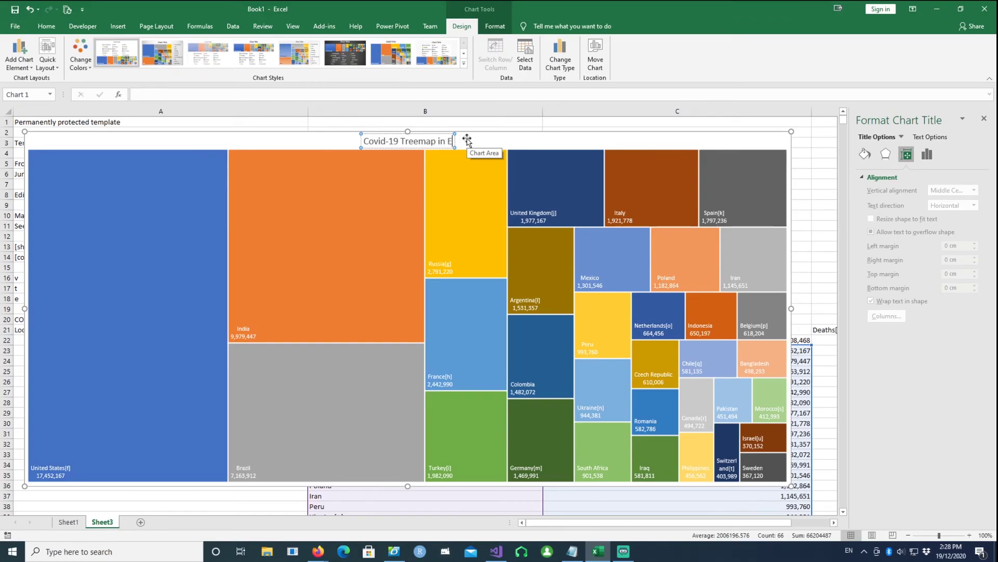
{"action": "type", "text": "xcel"}
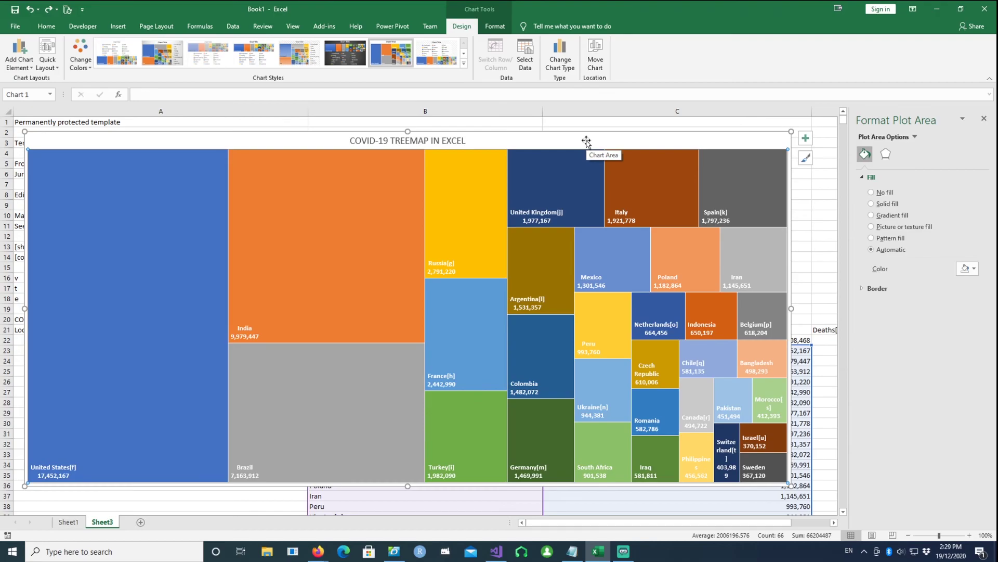